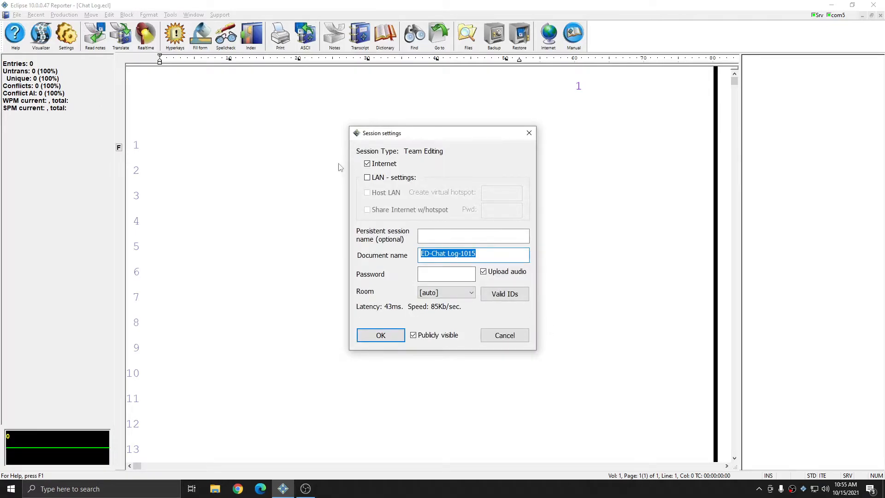
Enter a session password, check the document name ED-Chat Log-1015, and start the session
{"action": "left_click", "coordinate": [442, 275]}
{"action": "type", "text": "a"}
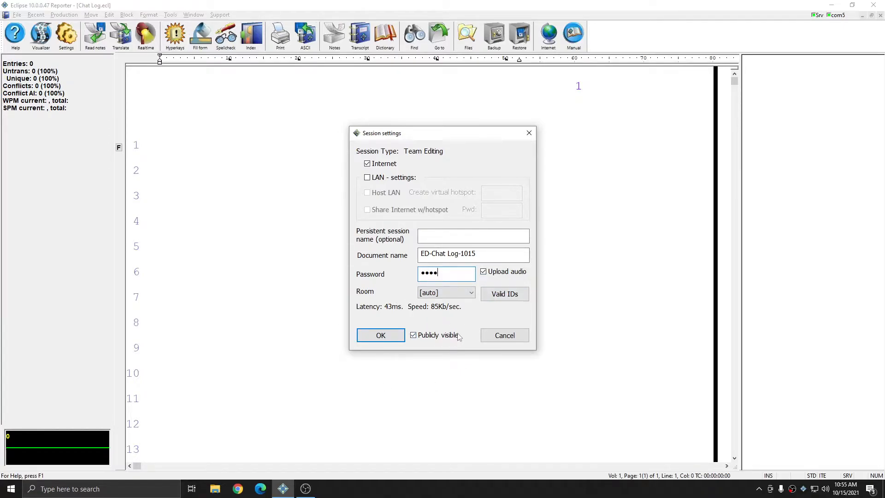
{"action": "double_click", "coordinate": [490, 255]}
{"action": "left_click_drag", "start_coordinate": [452, 252], "coordinate": [340, 249]}
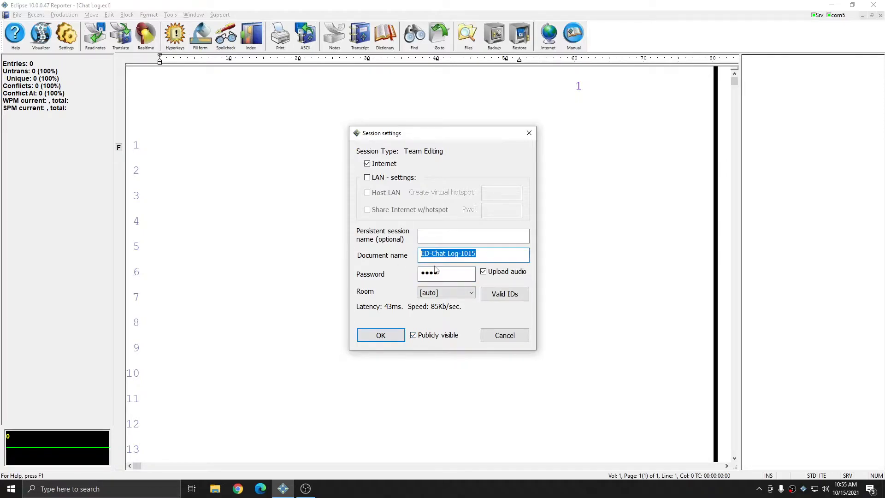
{"action": "left_click_drag", "start_coordinate": [449, 271], "coordinate": [422, 272]}
{"action": "left_click", "coordinate": [462, 272]}
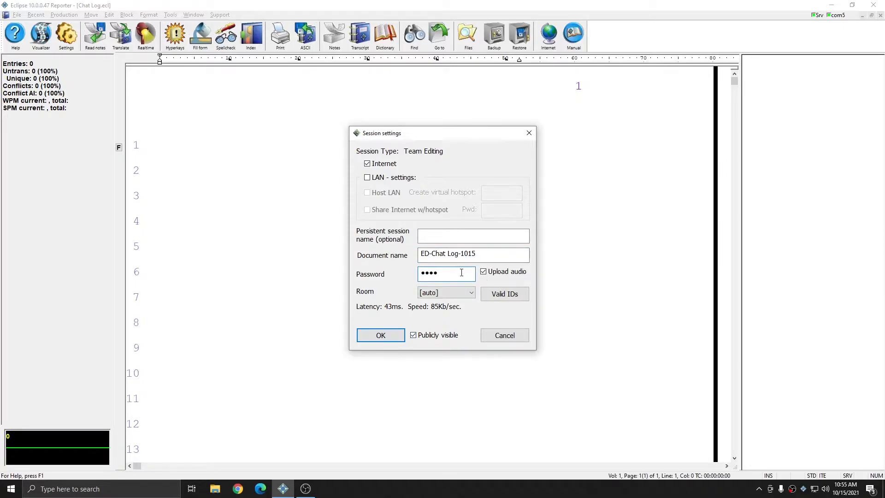
{"action": "left_click", "coordinate": [386, 337]}
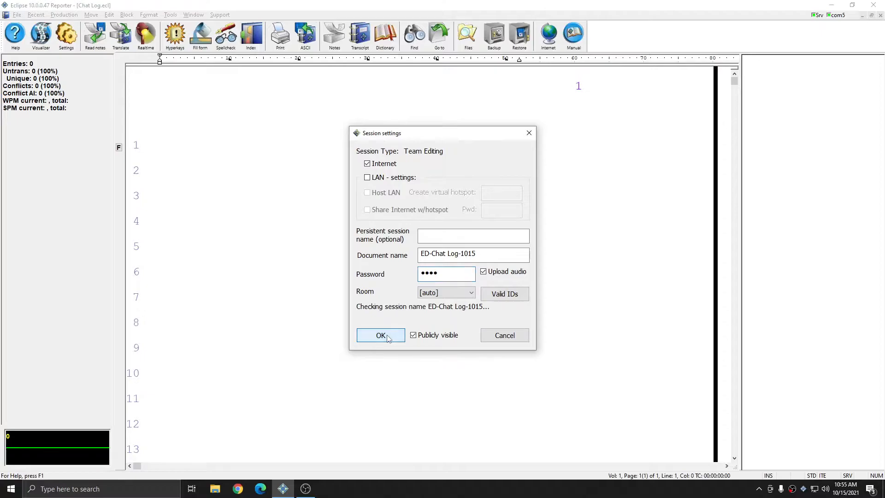
Move the chat window to the left, send 'Chat message for all' to everyone, and select the Scopist
{"action": "left_click_drag", "start_coordinate": [349, 78], "coordinate": [72, 214]}
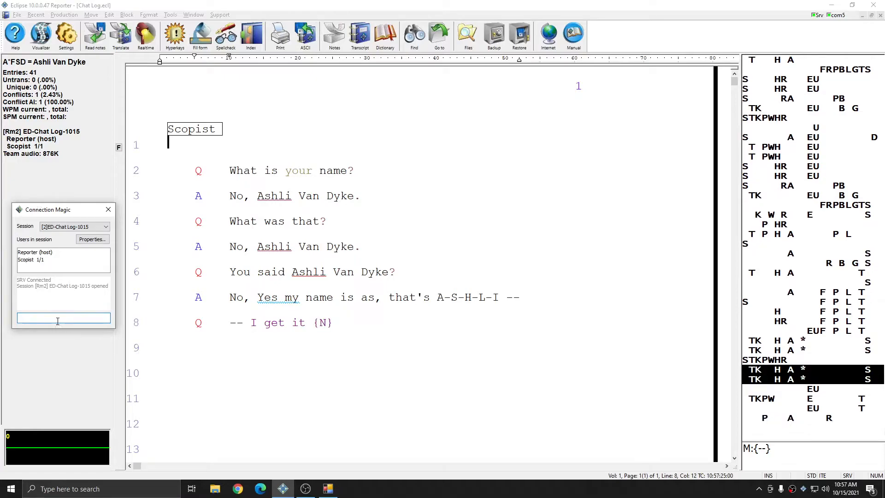
{"action": "type", "text": "essage for all"}
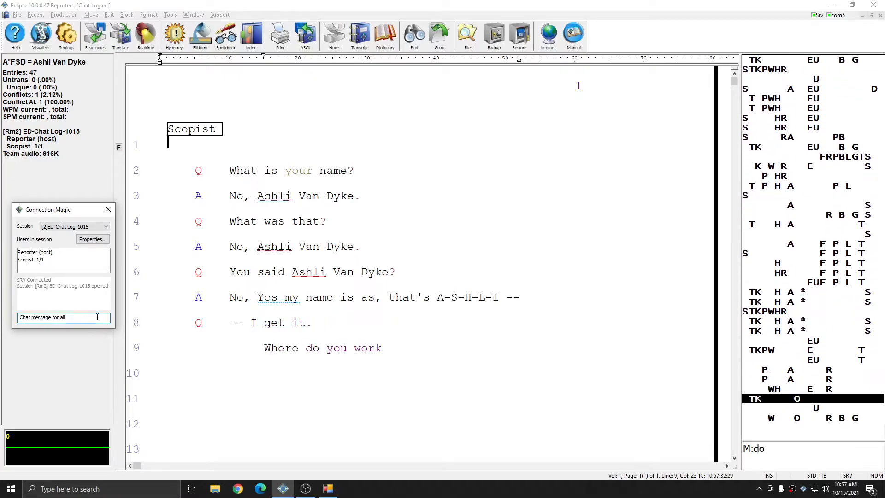
{"action": "key", "text": "Return"}
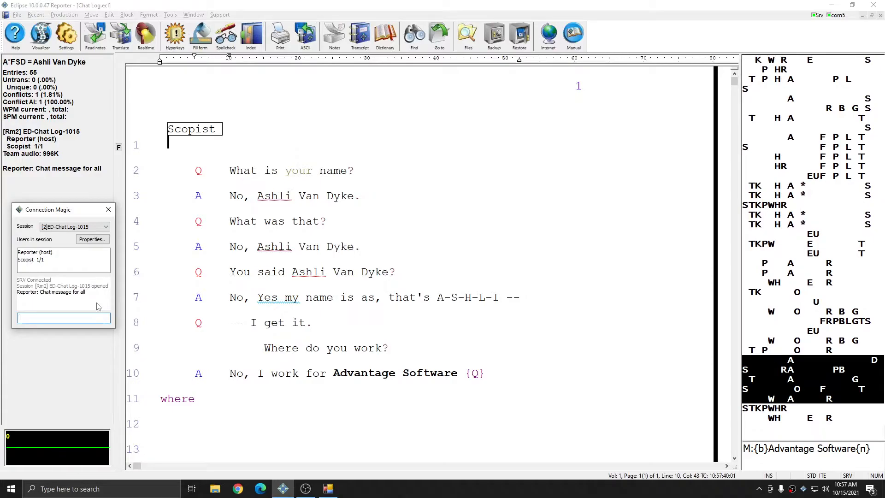
{"action": "left_click", "coordinate": [41, 260]}
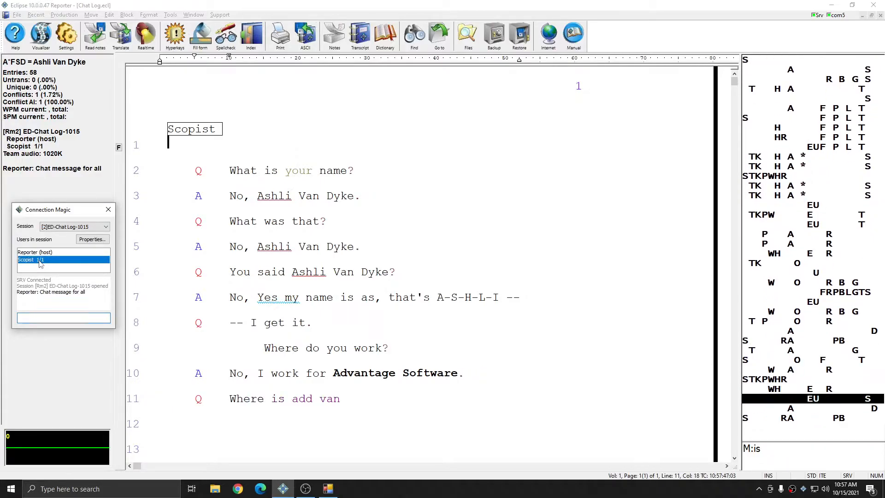
Send the Scopist the private message 'Private message to scopist'
{"action": "left_click", "coordinate": [97, 241]}
{"action": "left_click", "coordinate": [78, 278]}
{"action": "type", "text": "Private message to scopist"}
{"action": "key", "text": "Return"}
Widen and enlarge the chat window, then send 'Second message to all' to everyone
{"action": "left_click_drag", "start_coordinate": [192, 301], "coordinate": [215, 300]}
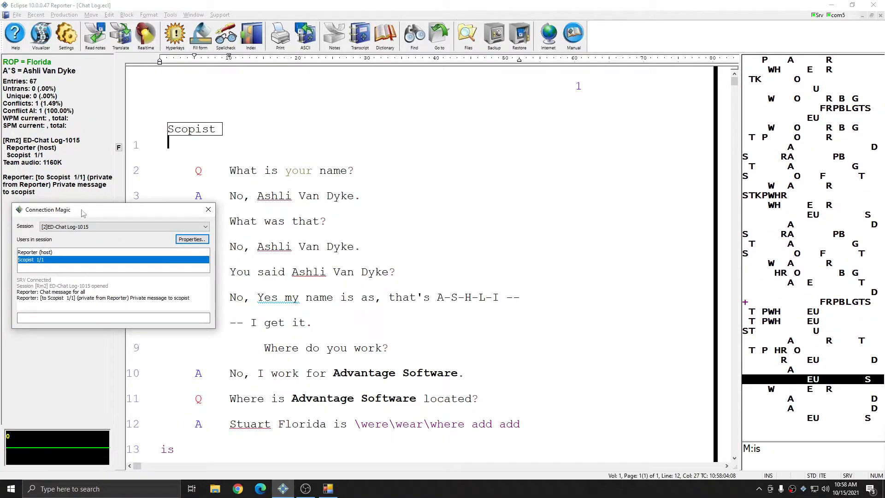
{"action": "left_click_drag", "start_coordinate": [82, 211], "coordinate": [81, 229]}
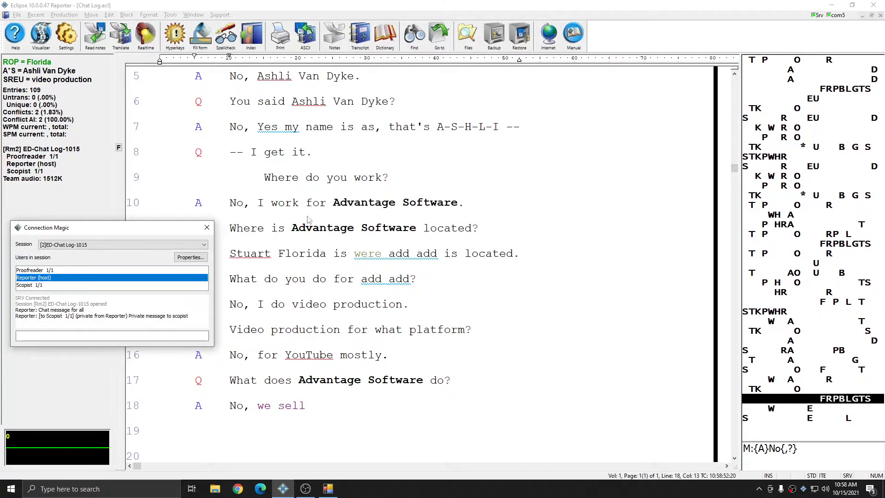
{"action": "left_click_drag", "start_coordinate": [105, 222], "coordinate": [106, 188]}
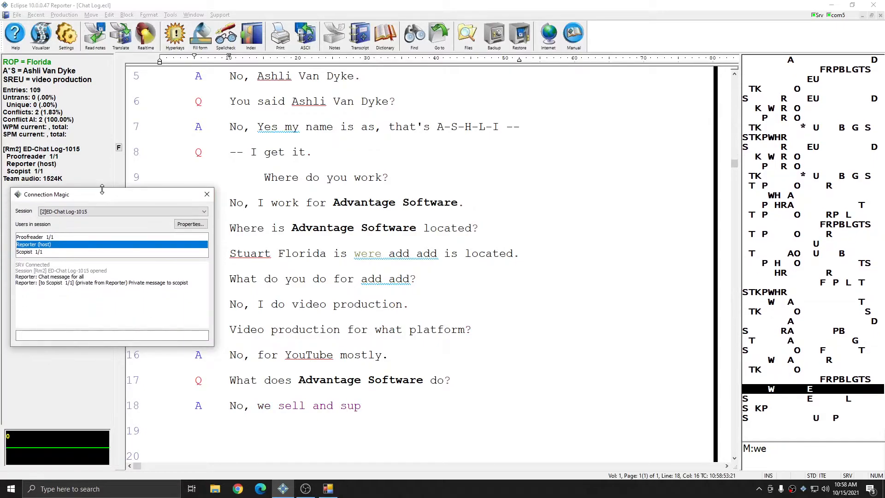
{"action": "left_click", "coordinate": [106, 335]}
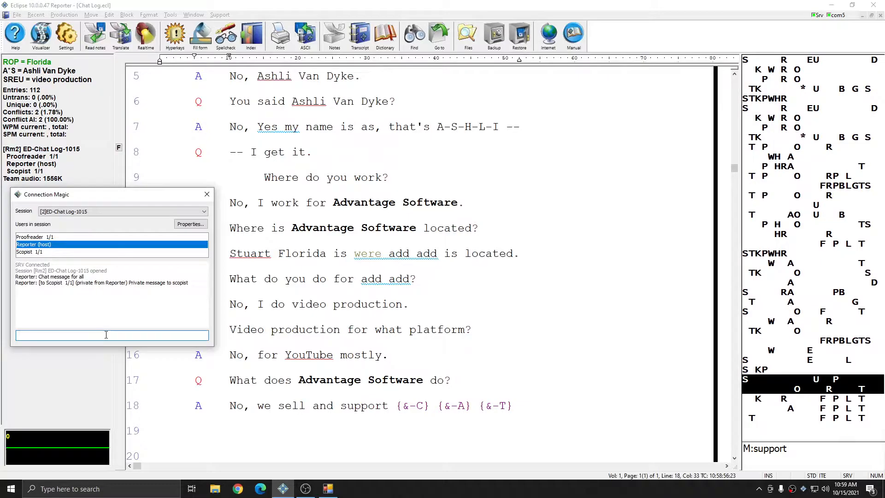
{"action": "type", "text": "Second message to all"}
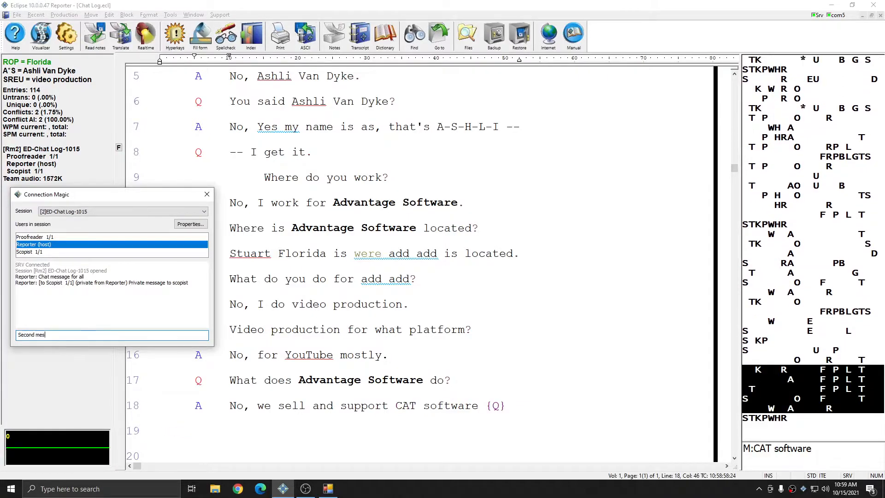
{"action": "key", "text": "Return"}
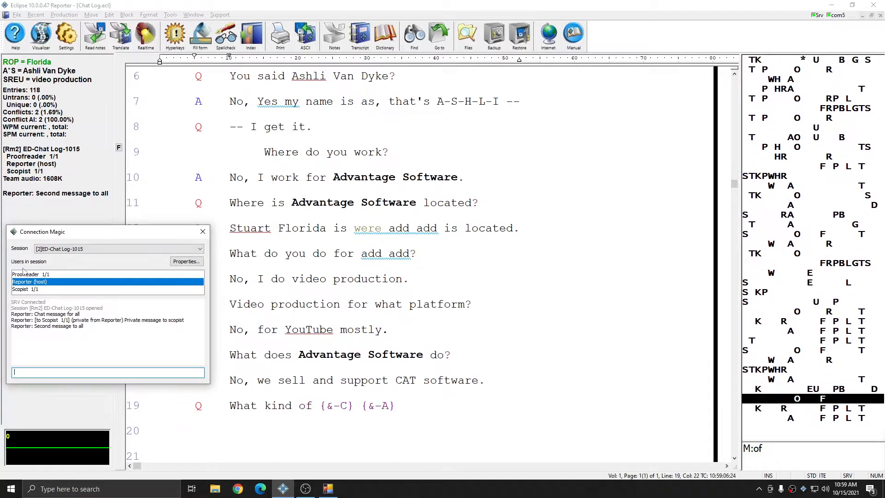
Send the Proofreader the private message 'Private message for proofer'
{"action": "left_click", "coordinate": [31, 275]}
{"action": "double_click", "coordinate": [31, 275]}
{"action": "type", "text": "Priva"}
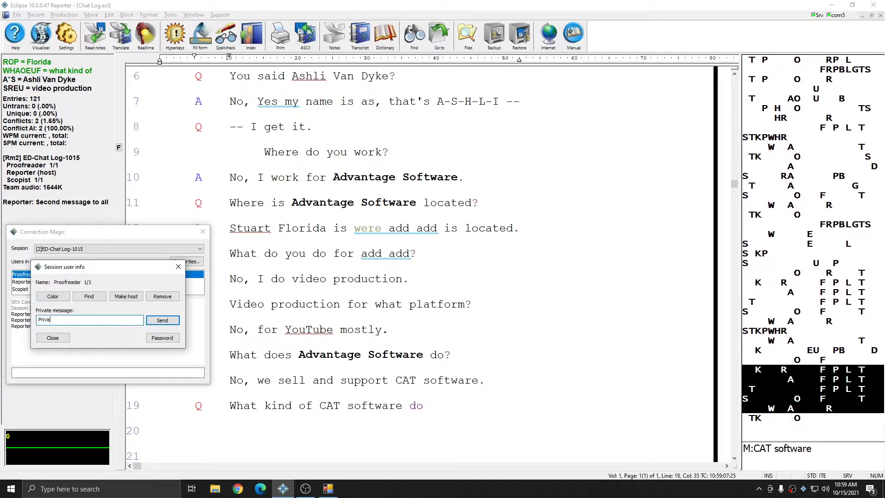
{"action": "type", "text": "te message for proofer"}
{"action": "key", "text": "Return"}
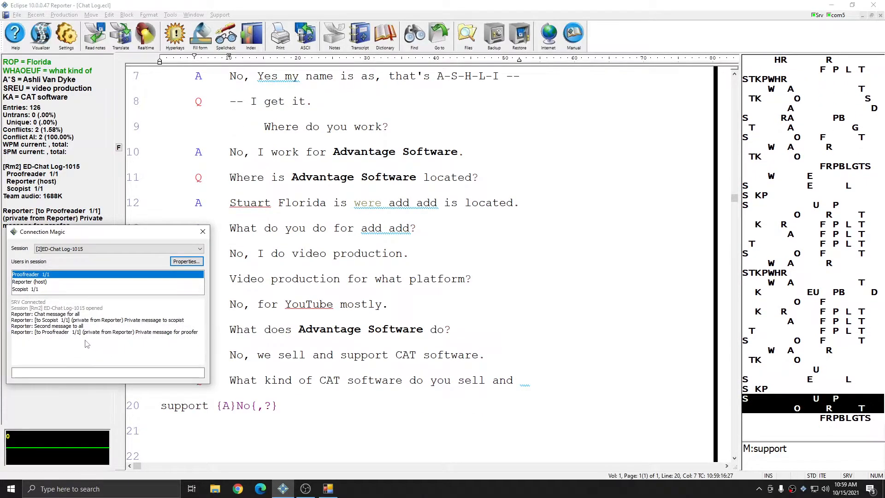
Move the chat window right and down, then send 'sample' to everyone
{"action": "left_click_drag", "start_coordinate": [120, 228], "coordinate": [168, 241]}
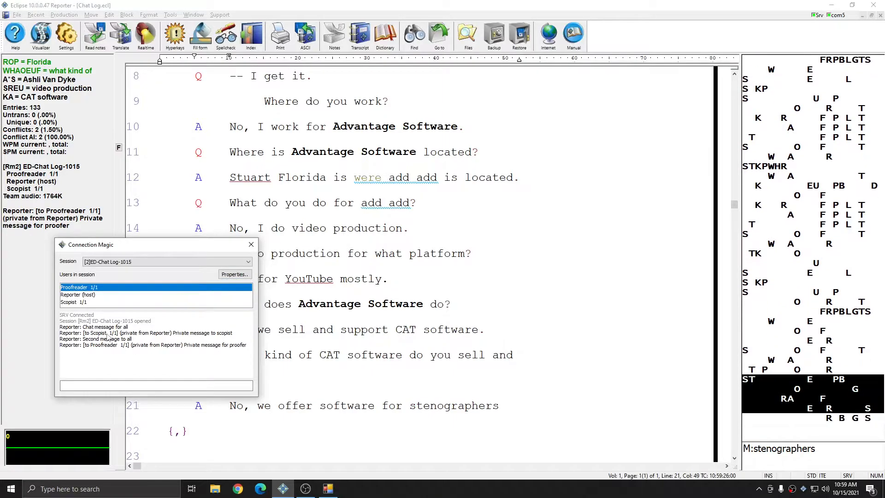
{"action": "left_click", "coordinate": [152, 386]}
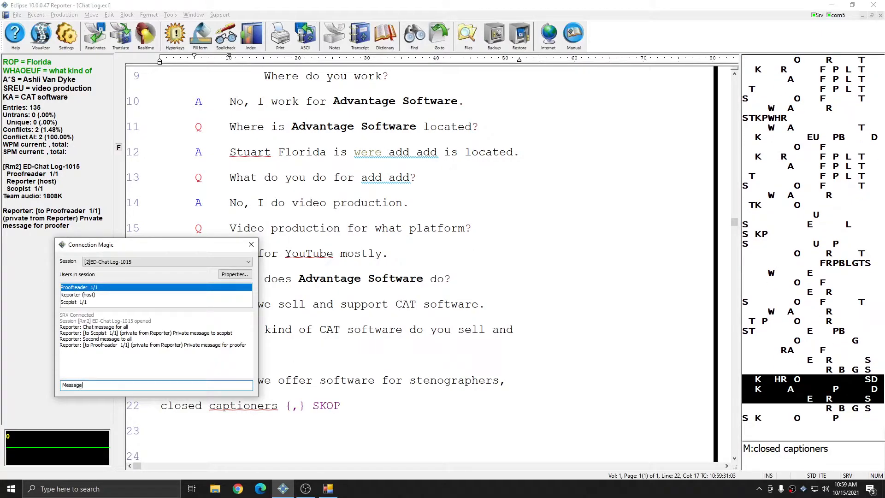
{"action": "type", "text": "sample"}
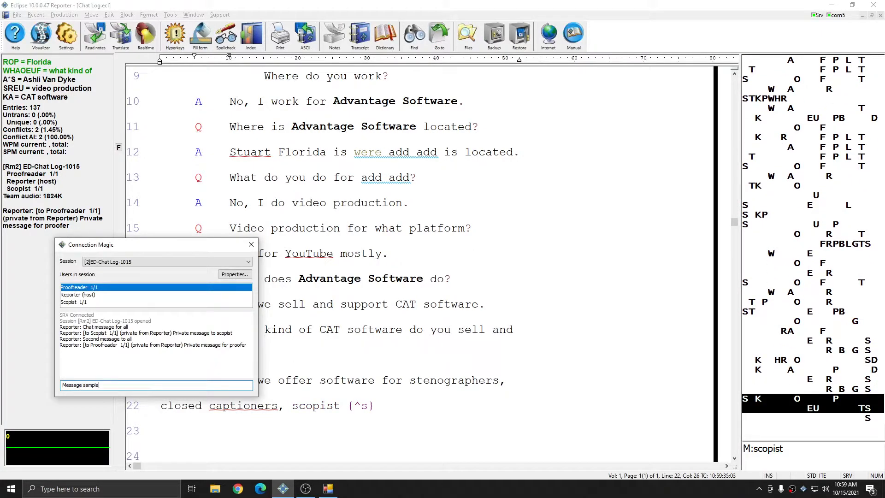
{"action": "key", "text": "Return"}
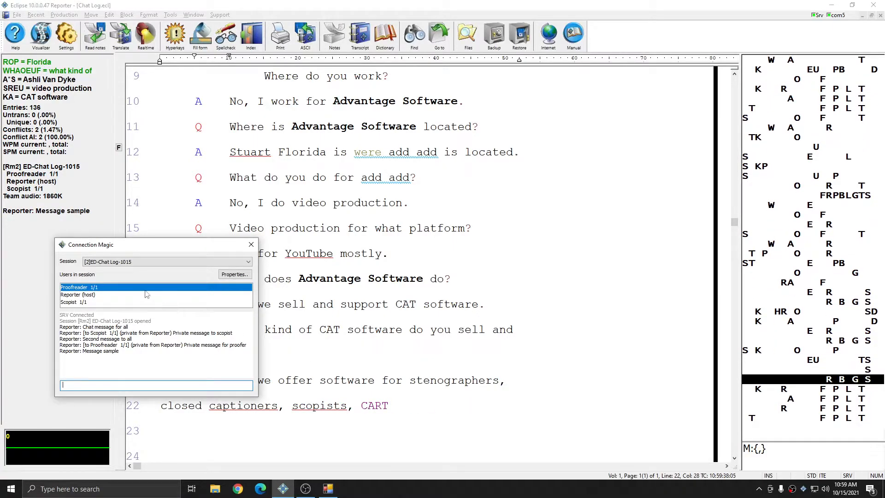
Send the Proofreader two more private messages, 'Private me' and 'Test'
{"action": "left_click", "coordinate": [232, 275]}
{"action": "left_click", "coordinate": [138, 333]}
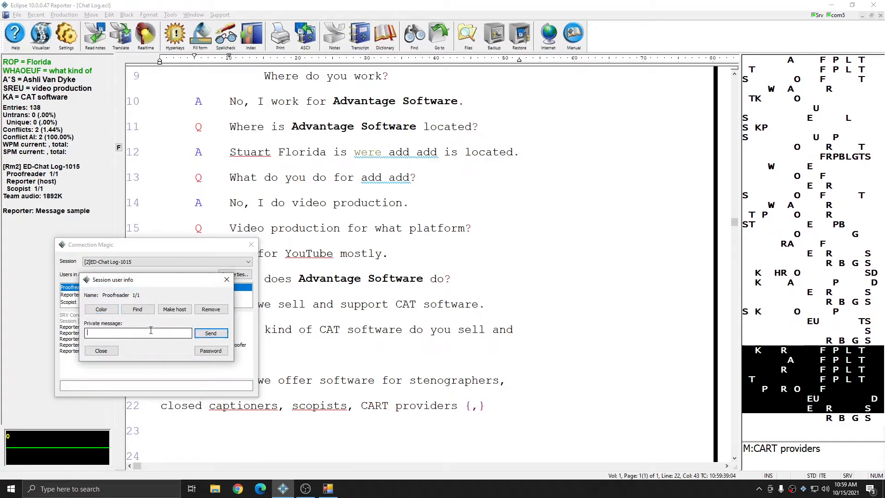
{"action": "type", "text": "Private message"}
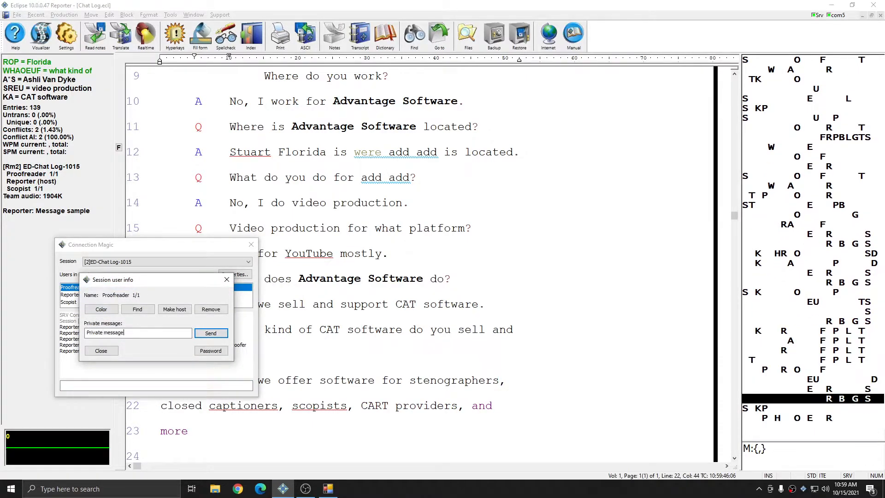
{"action": "left_click", "coordinate": [218, 333]}
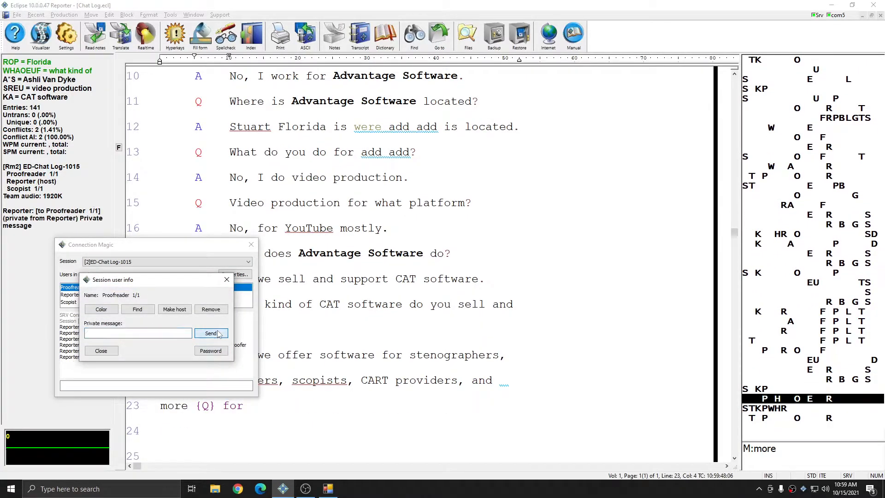
{"action": "left_click", "coordinate": [181, 333]}
{"action": "type", "text": "Test"}
{"action": "key", "text": "Return"}
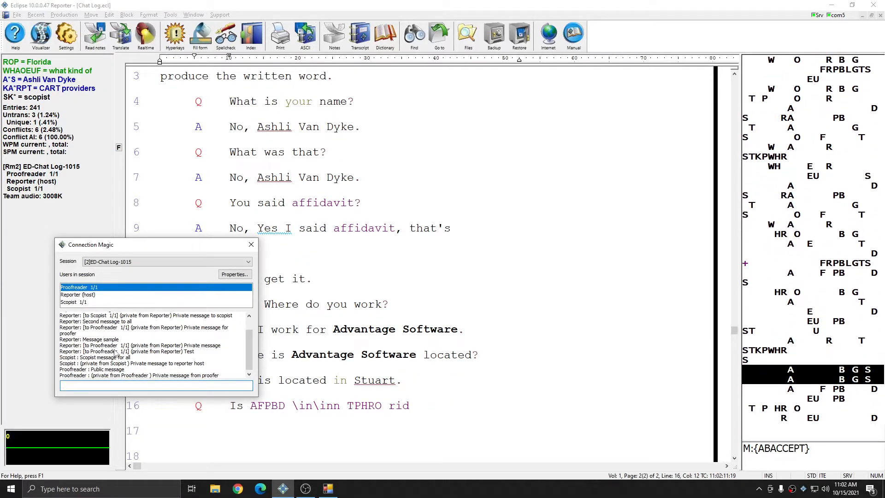
Close the Chat Log transcript, keep host status, let translation finish, and confirm completion
{"action": "left_click", "coordinate": [447, 312]}
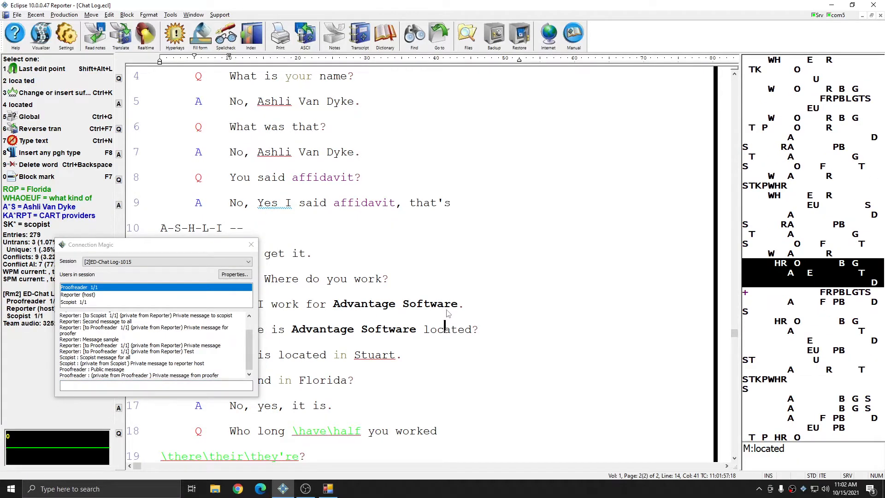
{"action": "key", "text": "Escape"}
{"action": "left_click", "coordinate": [471, 247]}
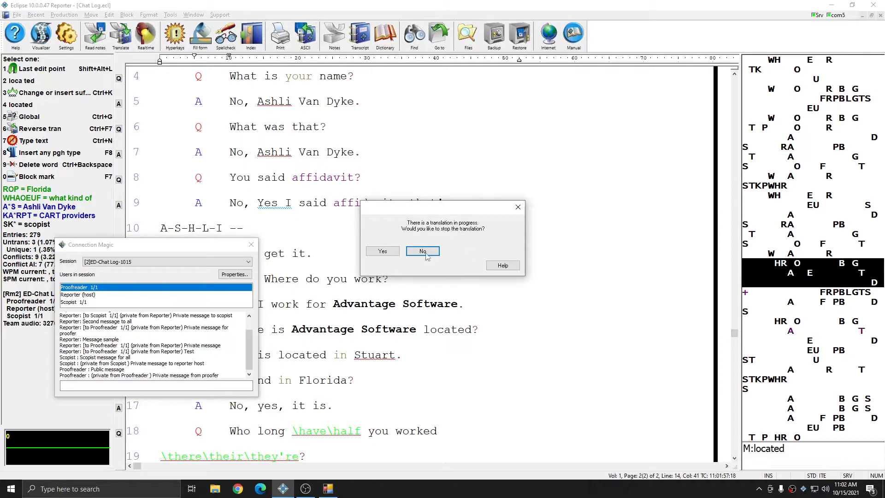
{"action": "left_click", "coordinate": [383, 252]}
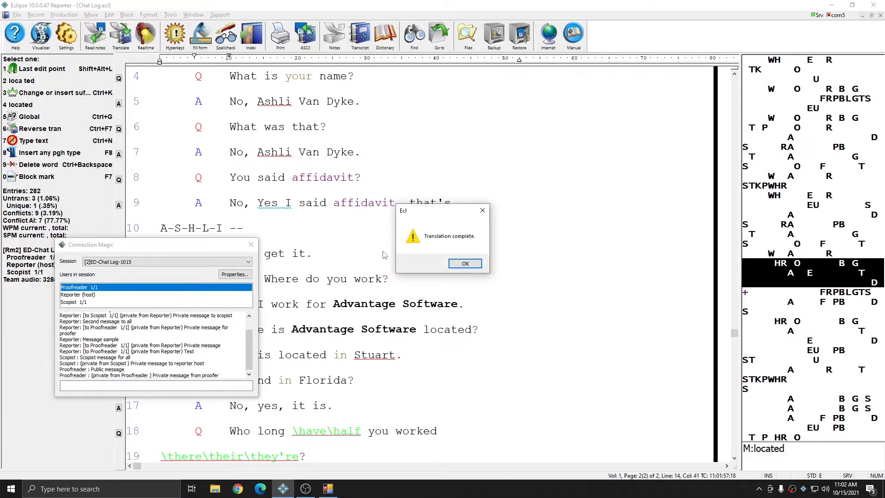
{"action": "left_click", "coordinate": [463, 263]}
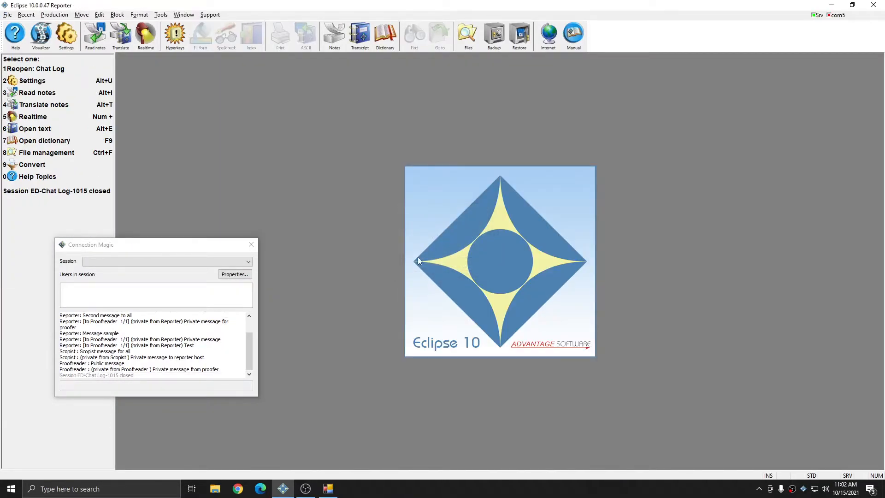
Close Connection Magic and open the ED-Chat Log-1015 job's chat log from the file manager
{"action": "left_click", "coordinate": [251, 245]}
{"action": "left_click", "coordinate": [251, 244]}
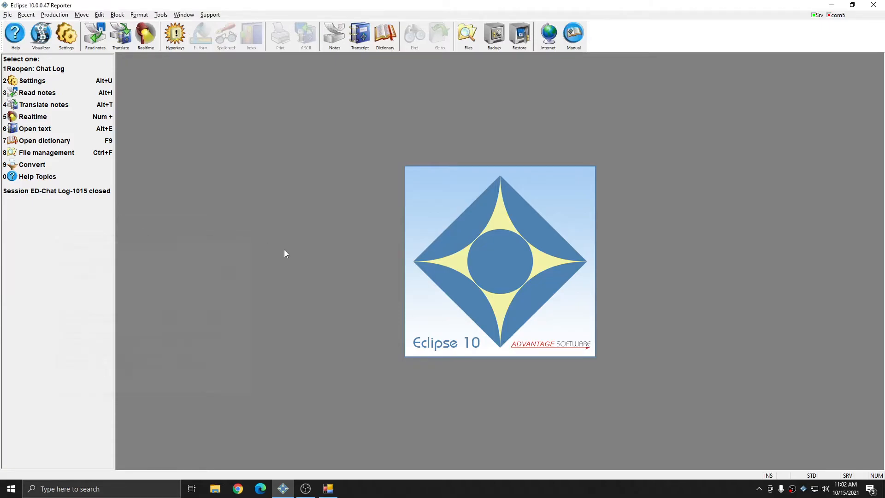
{"action": "key", "text": "ctrl+f"}
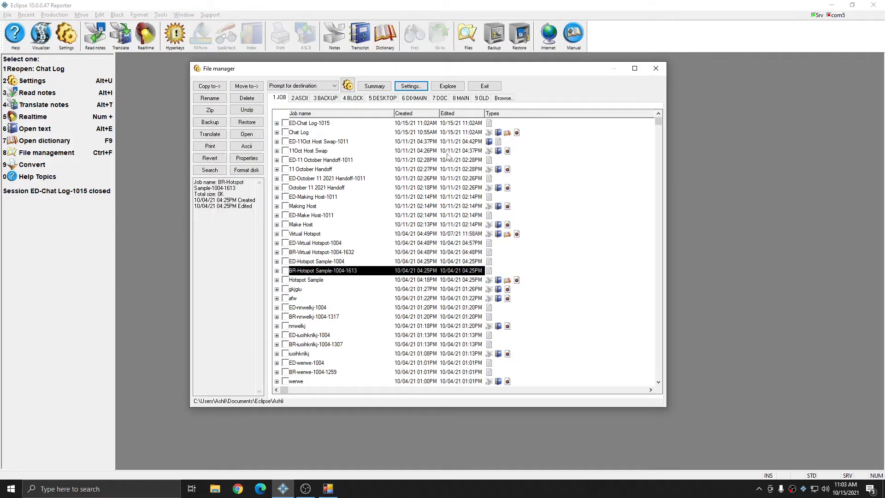
{"action": "left_click", "coordinate": [299, 133]}
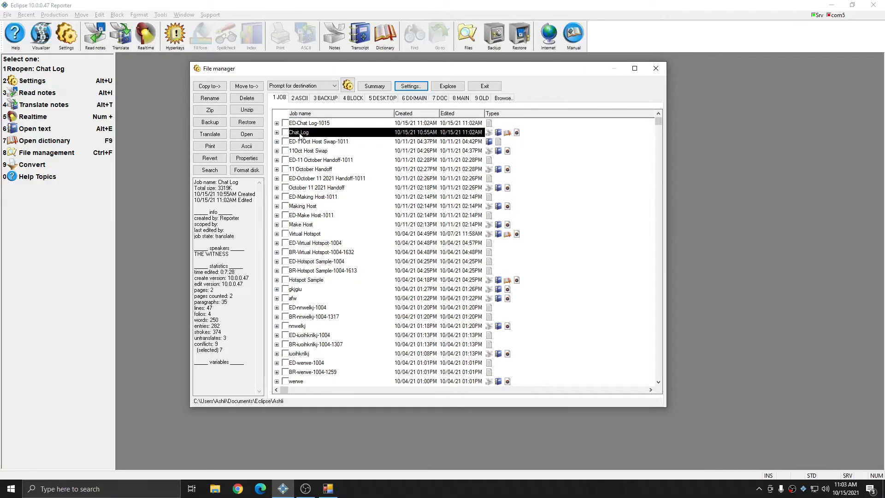
{"action": "left_click", "coordinate": [313, 124]}
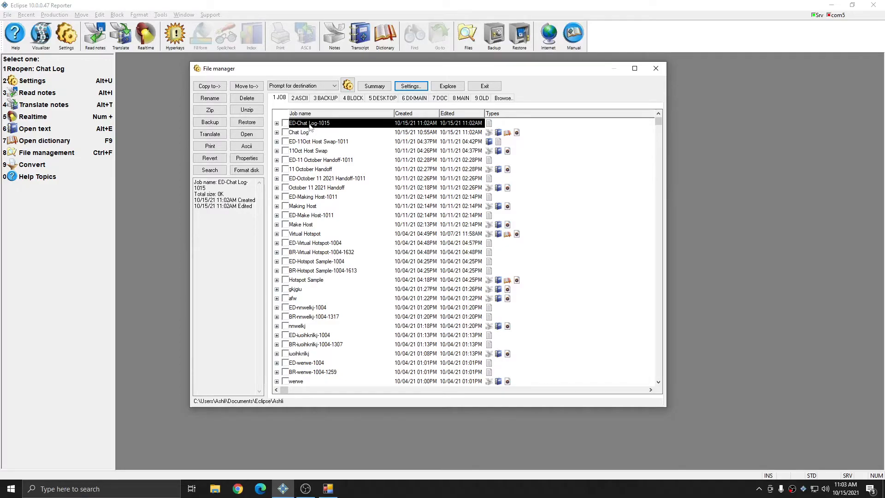
{"action": "left_click", "coordinate": [248, 135]}
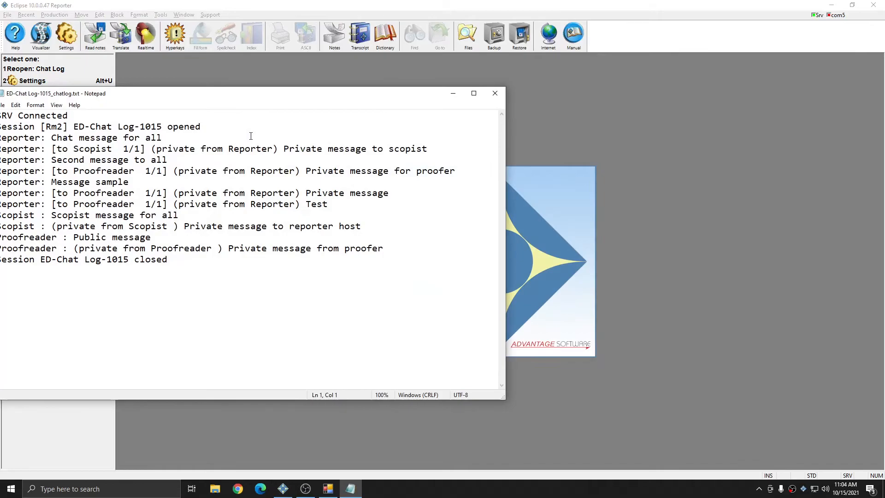
Centre the Notepad window and select the first line, 'SRV Connected', several times
{"action": "left_click_drag", "start_coordinate": [247, 93], "coordinate": [415, 89]}
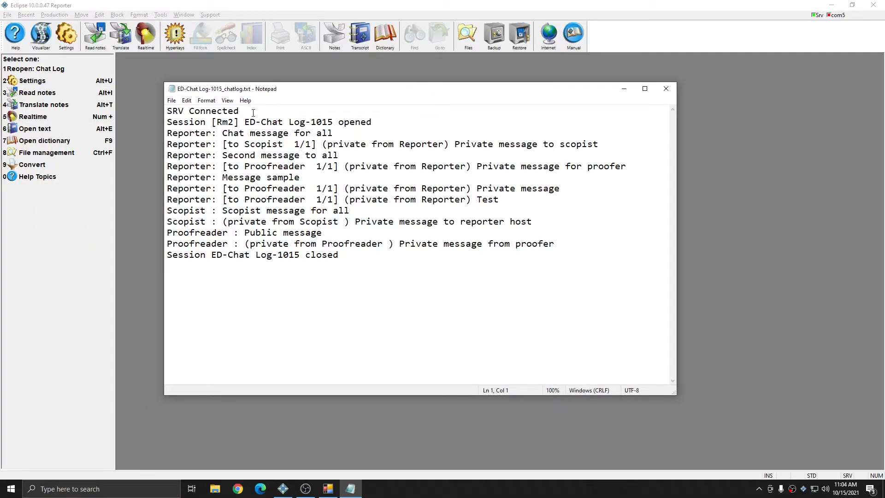
{"action": "left_click_drag", "start_coordinate": [253, 113], "coordinate": [144, 112]}
{"action": "left_click", "coordinate": [269, 115]}
{"action": "left_click_drag", "start_coordinate": [269, 115], "coordinate": [157, 113]}
{"action": "left_click", "coordinate": [261, 110]}
{"action": "left_click_drag", "start_coordinate": [260, 113], "coordinate": [134, 102]}
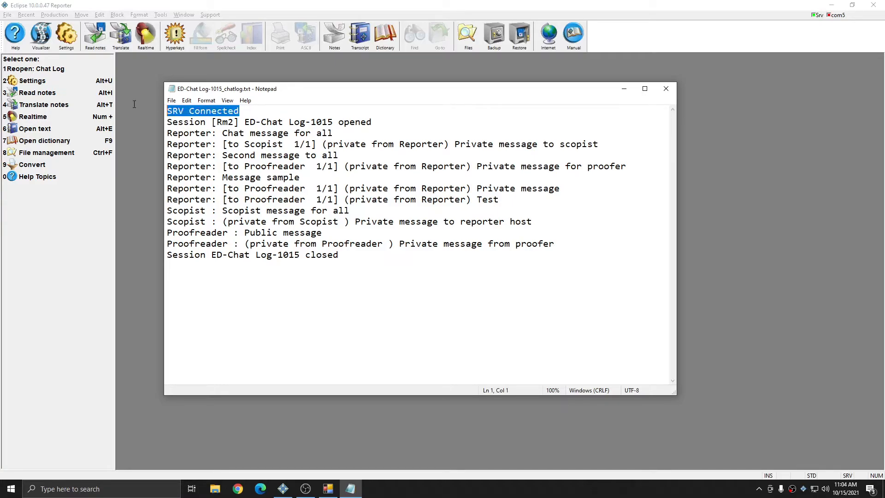
{"action": "left_click", "coordinate": [264, 111]}
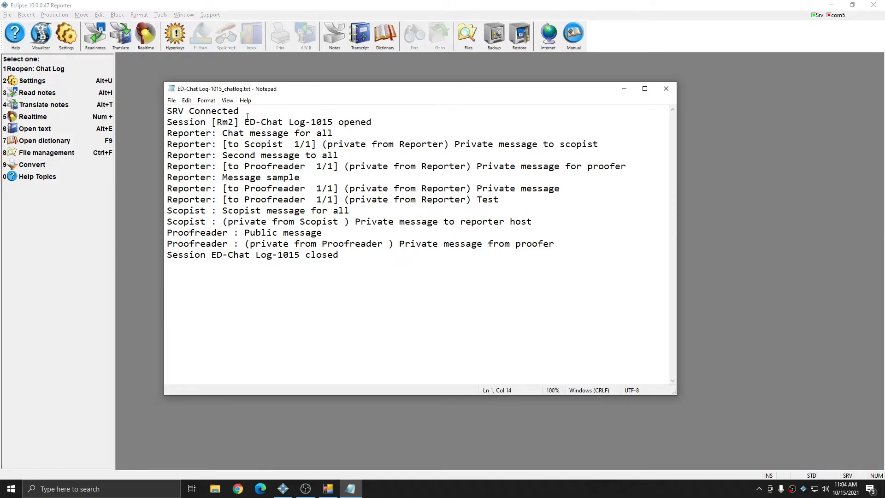
{"action": "key", "text": "shift+Home"}
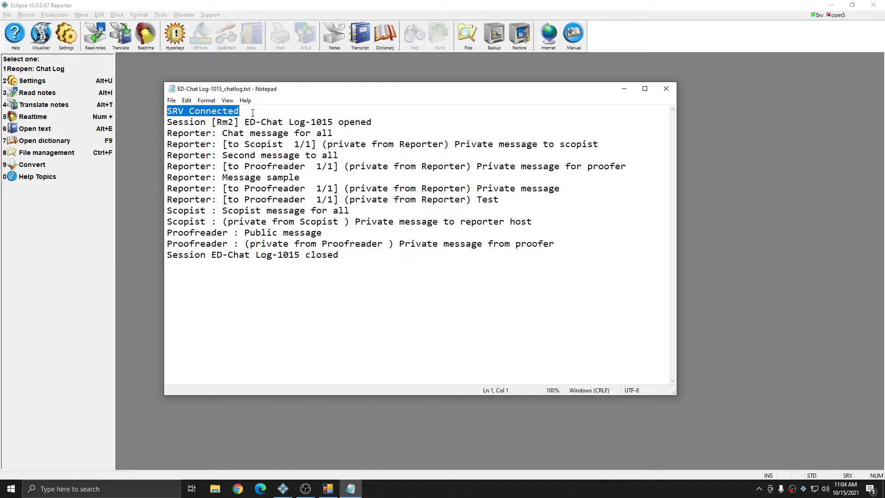
{"action": "left_click", "coordinate": [253, 111]}
Review the log by highlighting lines from the end up to 'Second message', then clearing each selection
{"action": "key", "text": "ctrl+End"}
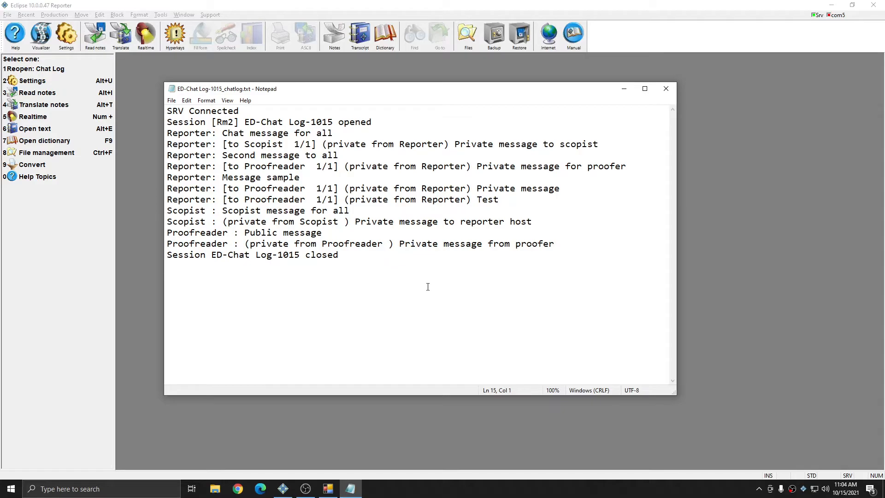
{"action": "key", "text": "shift+Up"}
{"action": "key", "text": "shift+Up"}
{"action": "key", "text": "shift+Up"}
{"action": "key", "text": "shift+Up"}
{"action": "key", "text": "shift+Up"}
{"action": "key", "text": "shift+Up"}
{"action": "key", "text": "shift+Up"}
{"action": "key", "text": "shift+Up"}
{"action": "key", "text": "shift+Up"}
{"action": "key", "text": "shift+Up"}
{"action": "key", "text": "shift+Up"}
{"action": "key", "text": "shift+Up"}
{"action": "key", "text": "shift+Up"}
{"action": "key", "text": "shift+Up"}
{"action": "left_click", "coordinate": [391, 284]}
{"action": "left_click_drag", "start_coordinate": [250, 115], "coordinate": [160, 122]}
{"action": "left_click", "coordinate": [395, 338]}
{"action": "left_click_drag", "start_coordinate": [399, 244], "coordinate": [200, 244]}
{"action": "left_click", "coordinate": [216, 244]}
{"action": "left_click_drag", "start_coordinate": [427, 313], "coordinate": [148, 155]}
{"action": "left_click", "coordinate": [319, 306]}
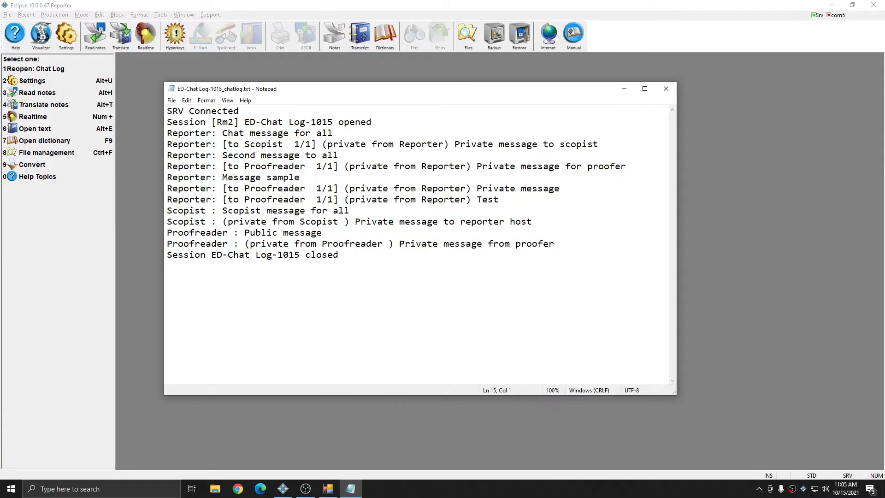